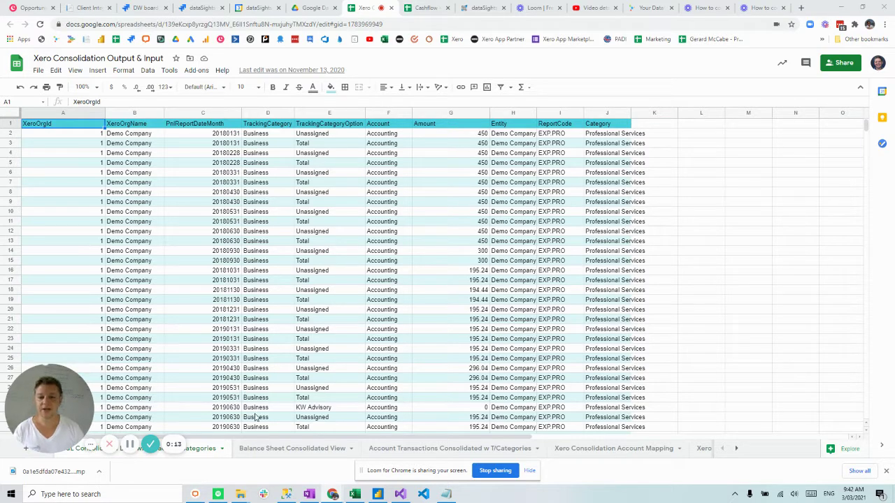
Select the Total cell E17, then switch to the dataSights GSheet Push Service page
{"action": "left_click", "coordinate": [312, 283]}
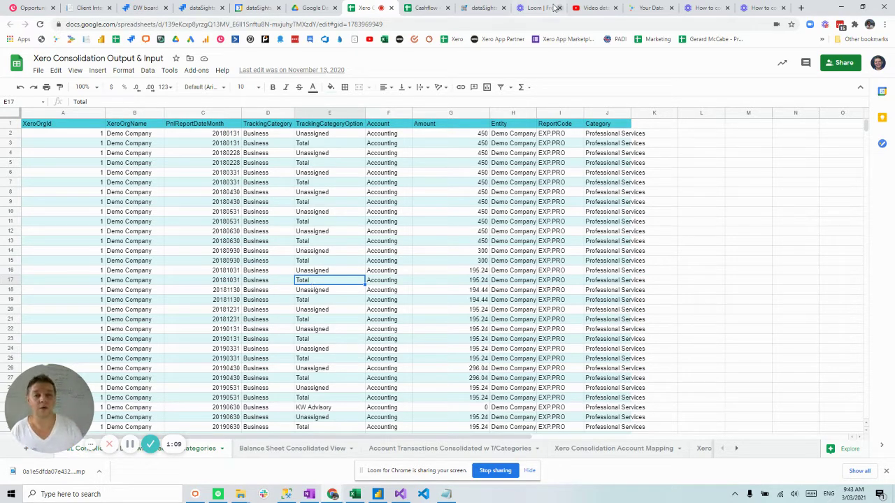
{"action": "left_click", "coordinate": [640, 10]}
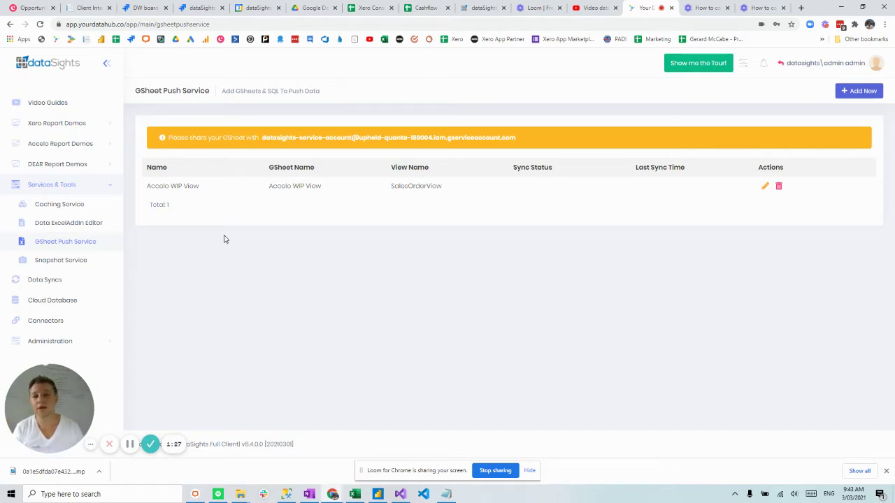
Open the Xero GSheets Consolidation demo under Xero Report Demos
{"action": "left_click", "coordinate": [102, 187]}
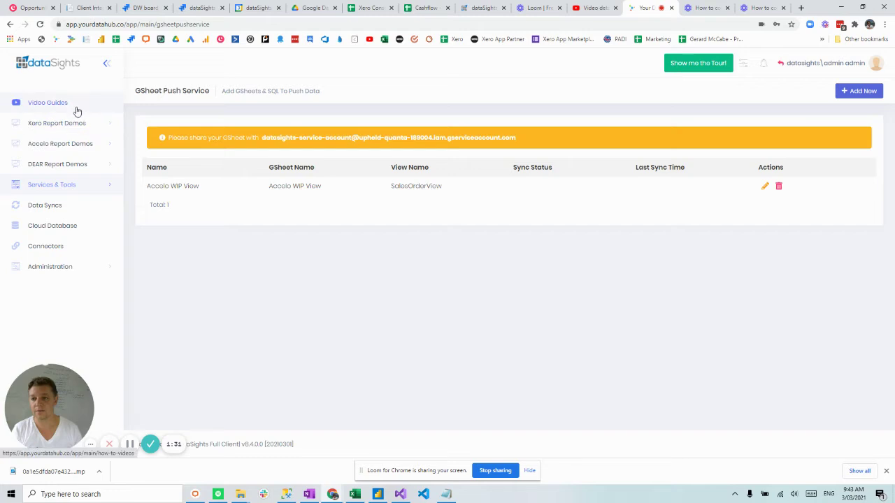
{"action": "left_click", "coordinate": [76, 123]}
{"action": "left_click", "coordinate": [82, 179]}
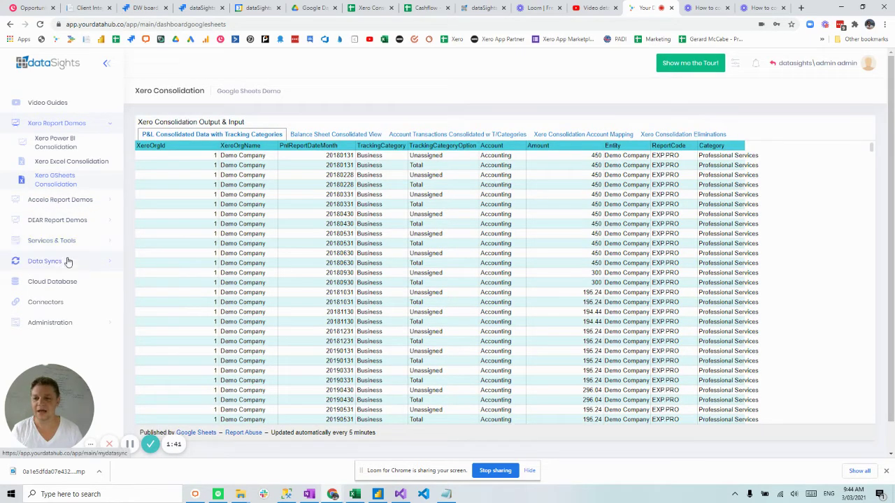
Go back to the GSheet Push Service page, then return to the consolidation spreadsheet
{"action": "left_click", "coordinate": [82, 242]}
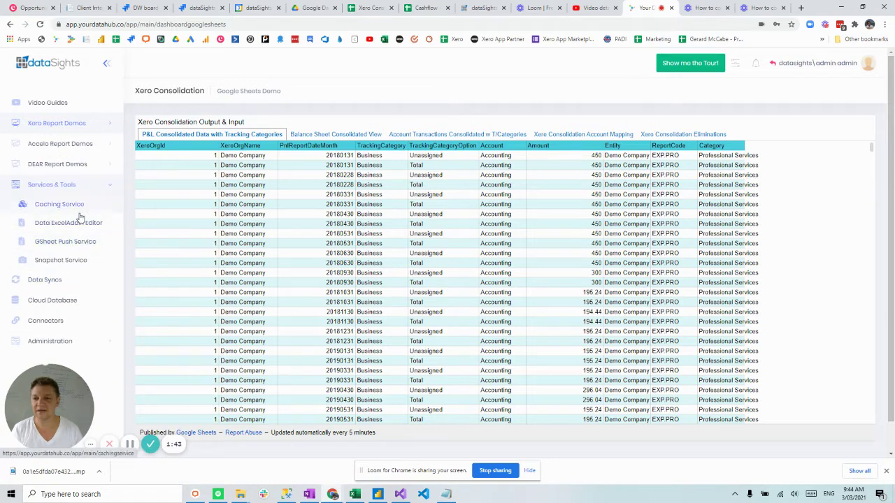
{"action": "left_click", "coordinate": [76, 243]}
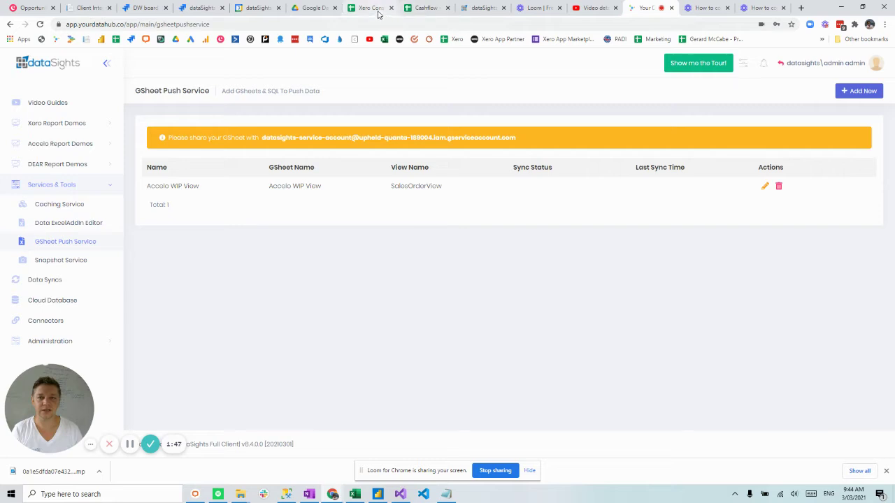
{"action": "left_click", "coordinate": [392, 10]}
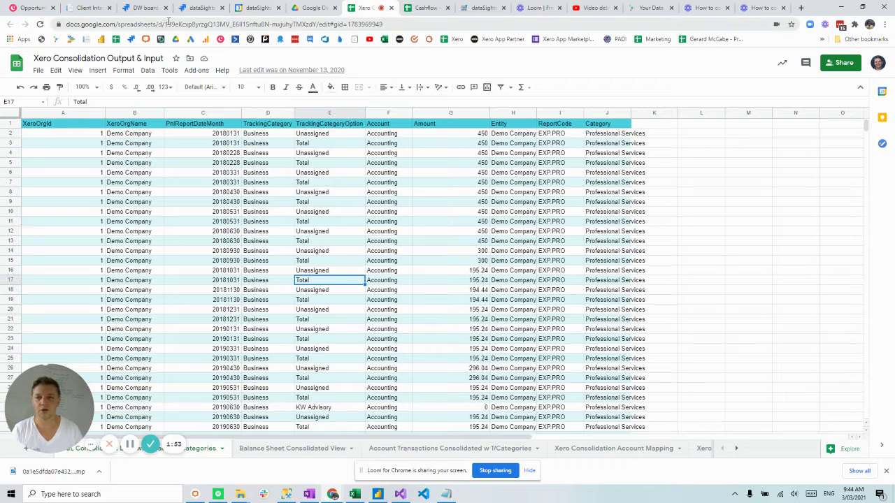
Copy the spreadsheet ID from the web address and return to the dataSights page
{"action": "left_click_drag", "start_coordinate": [165, 25], "coordinate": [319, 26]}
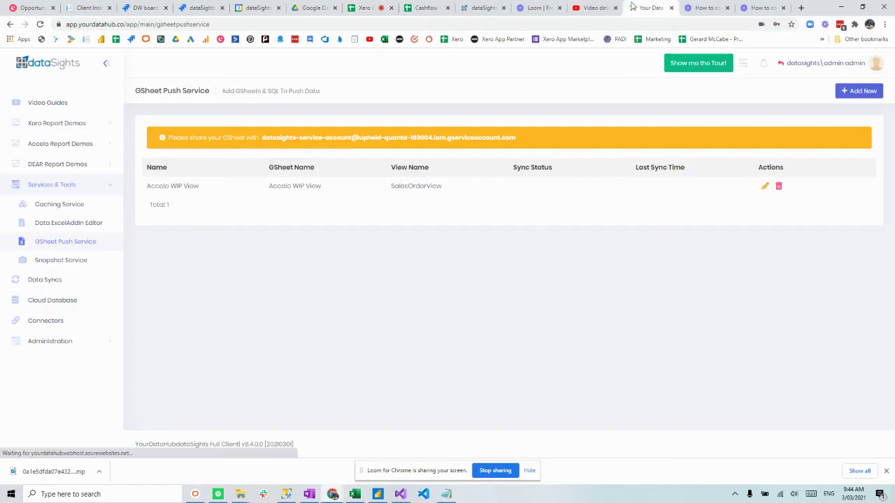
{"action": "left_click", "coordinate": [647, 8]}
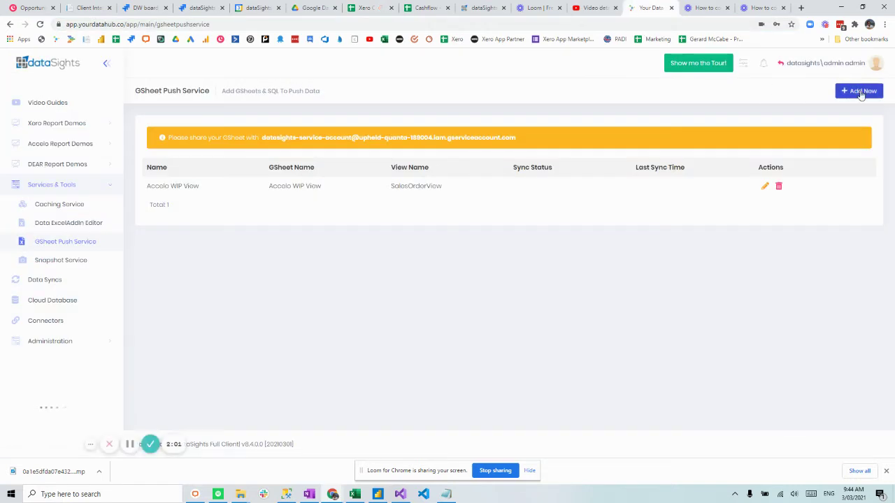
Add a push entry named 'Xero PnL Push' with the copied spreadsheet ID as GoogleSheet Id
{"action": "left_click", "coordinate": [858, 91]}
{"action": "left_click", "coordinate": [744, 127]}
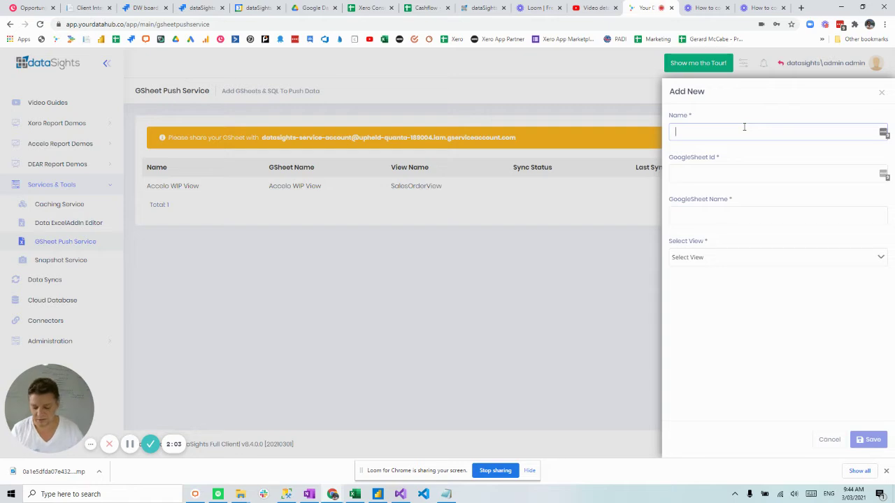
{"action": "type", "text": "Xero PnL"}
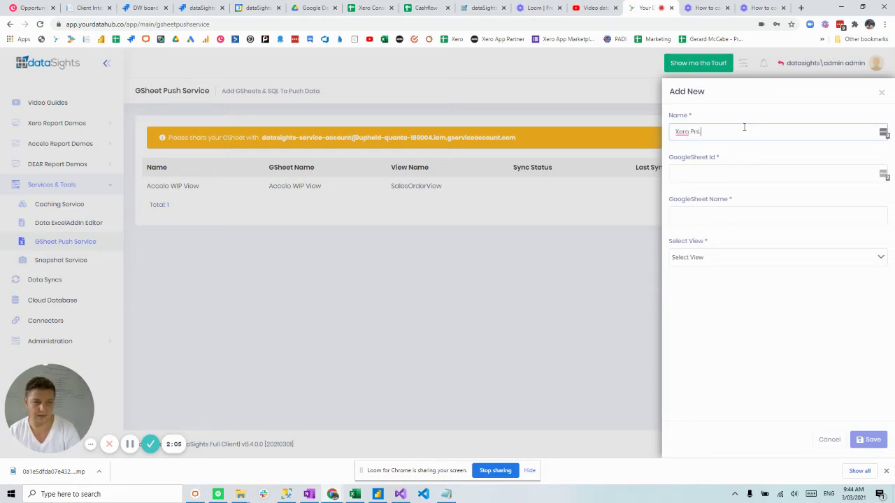
{"action": "type", "text": " Push"}
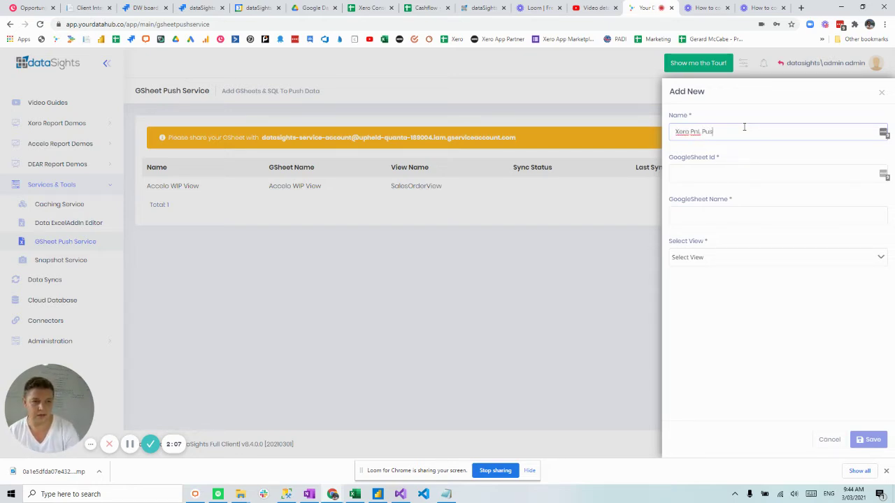
{"action": "key", "text": "Tab"}
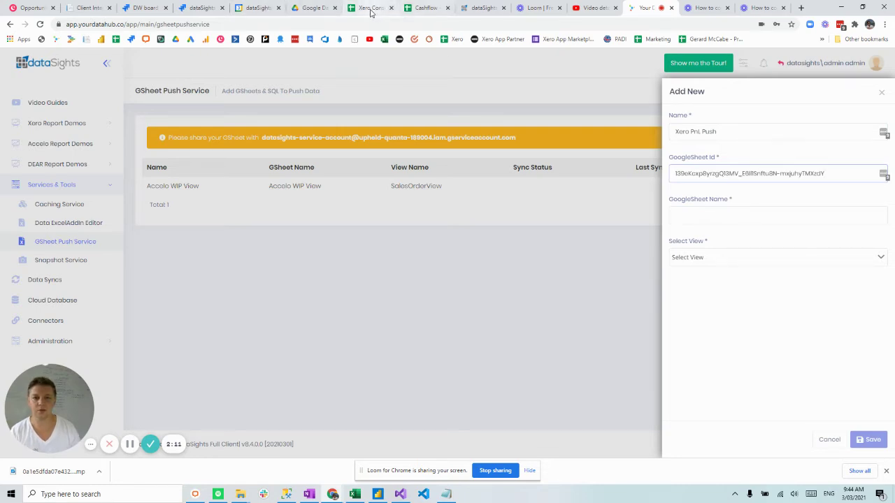
{"action": "left_click", "coordinate": [369, 10]}
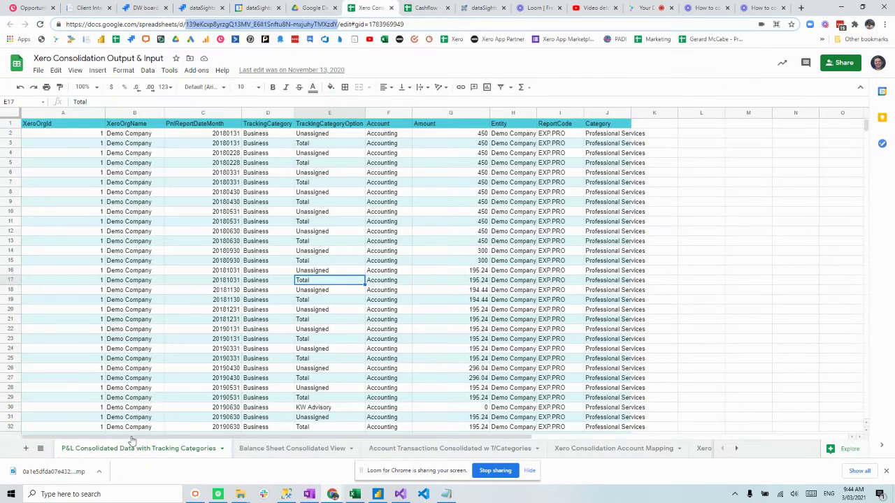
Set GoogleSheet Name to the copied tab name 'P&L Consolidated Data with Tracking Categories'
{"action": "right_click", "coordinate": [207, 449]}
{"action": "left_click", "coordinate": [73, 330]}
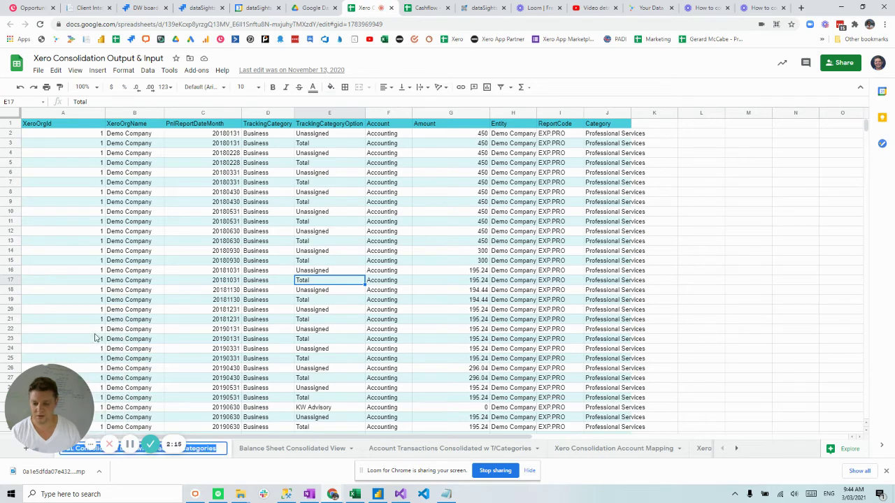
{"action": "left_click", "coordinate": [481, 8]}
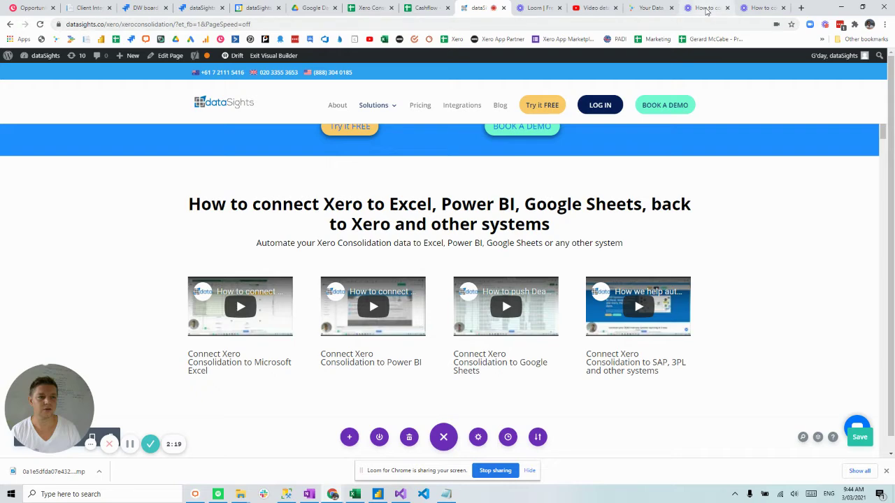
{"action": "left_click", "coordinate": [650, 8]}
{"action": "left_click", "coordinate": [736, 218]}
{"action": "type", "text": "P&L Consolidated Data with Tracking Categories"}
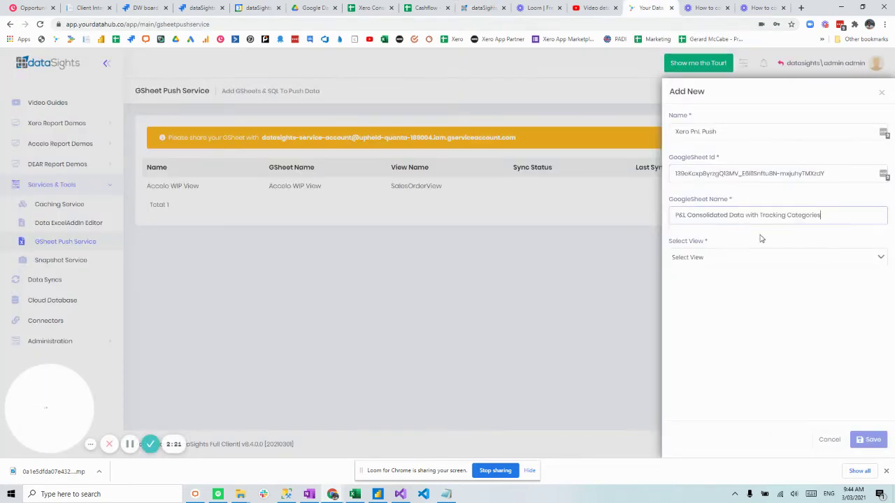
Choose XeroProfitAndLossTrackingCategoriesSummaryView as the view, replacing an accidental JiraTimeSheetView pick
{"action": "left_click", "coordinate": [775, 260]}
{"action": "scroll", "coordinate": [803, 342], "scroll_direction": "down", "scroll_amount": 10}
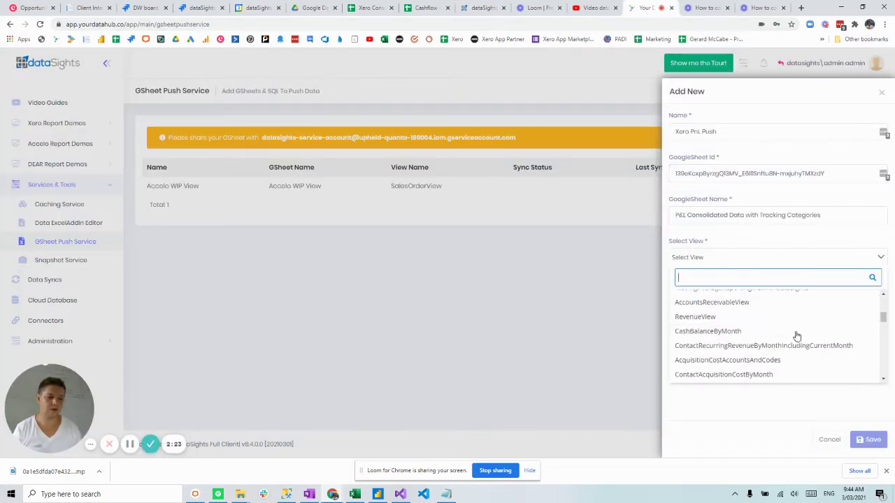
{"action": "scroll", "coordinate": [794, 327], "scroll_direction": "down", "scroll_amount": 5}
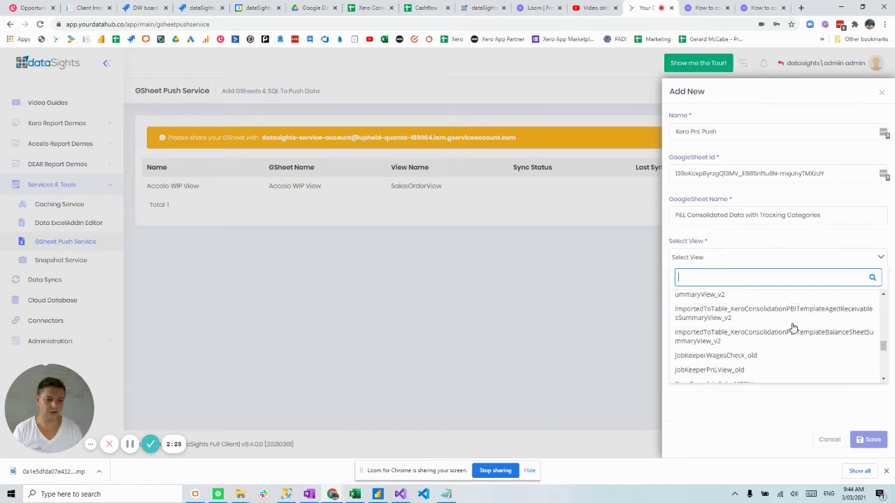
{"action": "scroll", "coordinate": [791, 327], "scroll_direction": "down", "scroll_amount": 3}
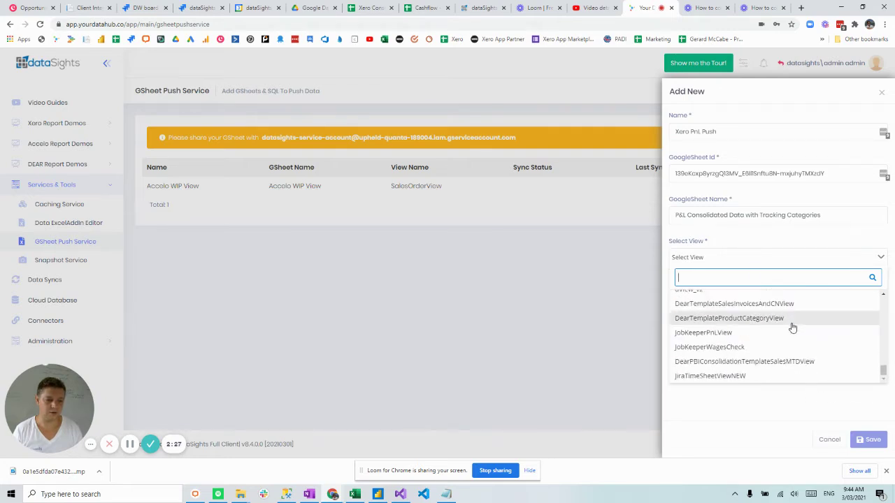
{"action": "scroll", "coordinate": [789, 327], "scroll_direction": "up", "scroll_amount": 15}
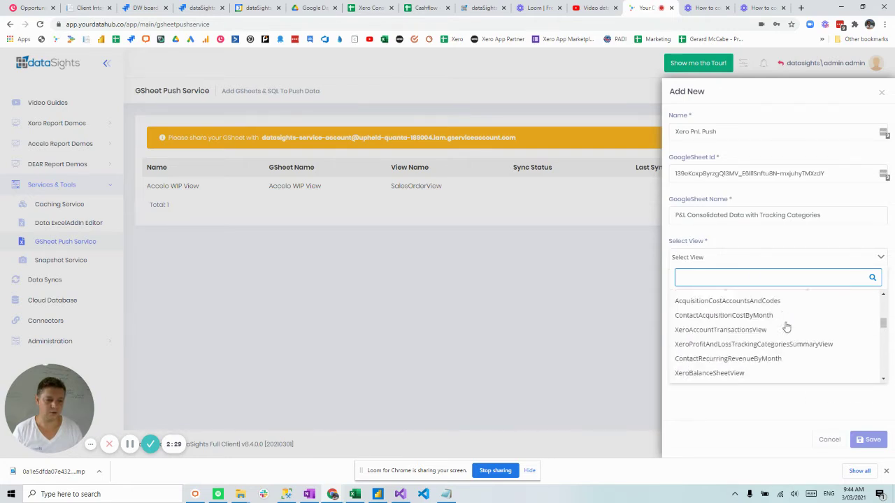
{"action": "scroll", "coordinate": [786, 327], "scroll_direction": "up", "scroll_amount": 5}
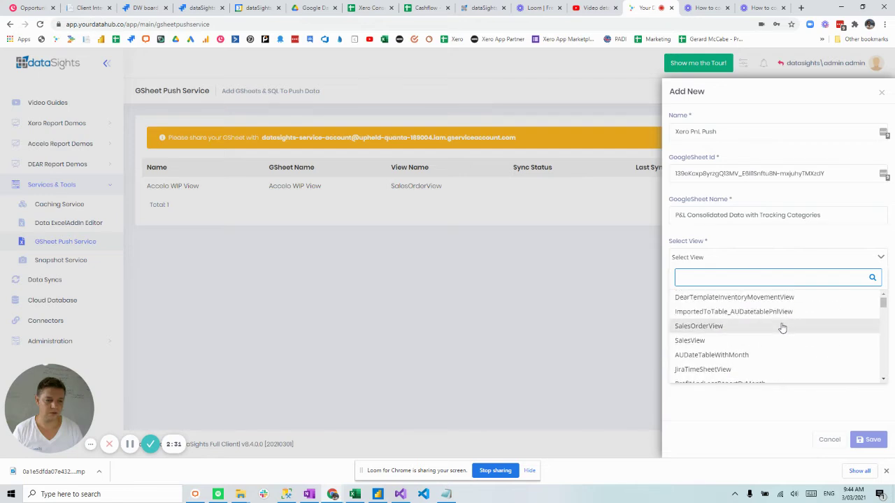
{"action": "left_click", "coordinate": [728, 369]}
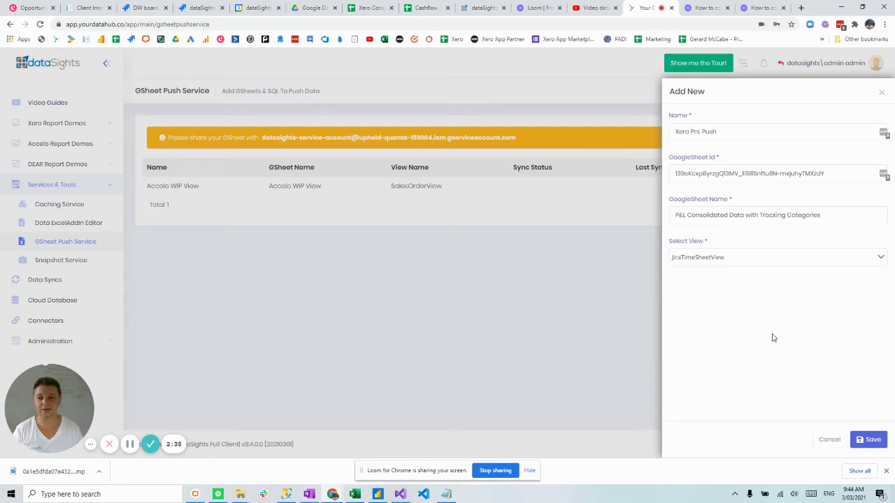
{"action": "left_click", "coordinate": [758, 260]}
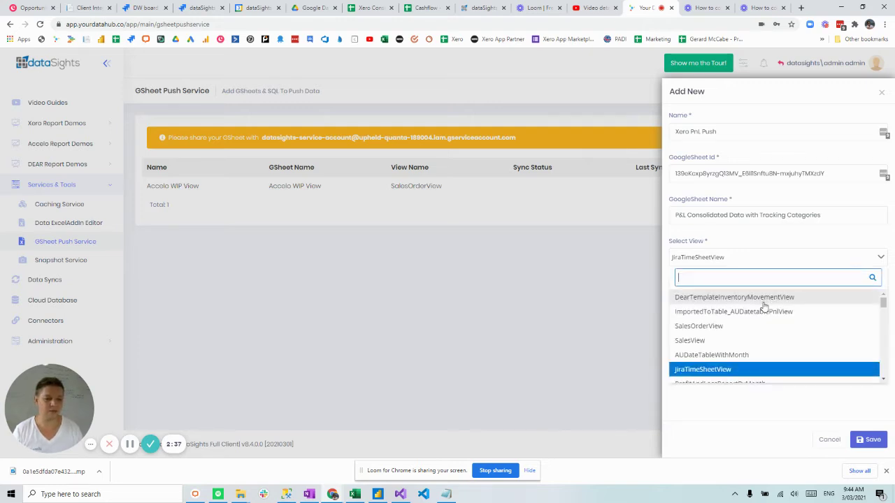
{"action": "scroll", "coordinate": [764, 312], "scroll_direction": "down", "scroll_amount": 5}
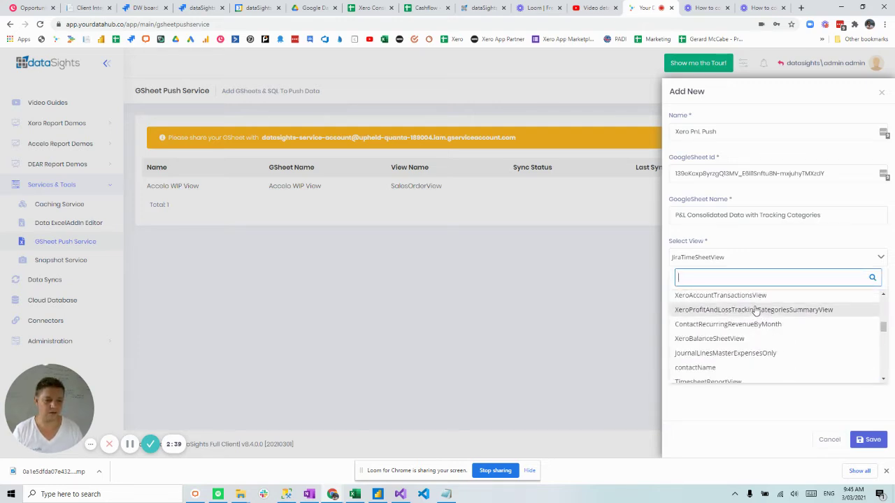
{"action": "left_click", "coordinate": [745, 316]}
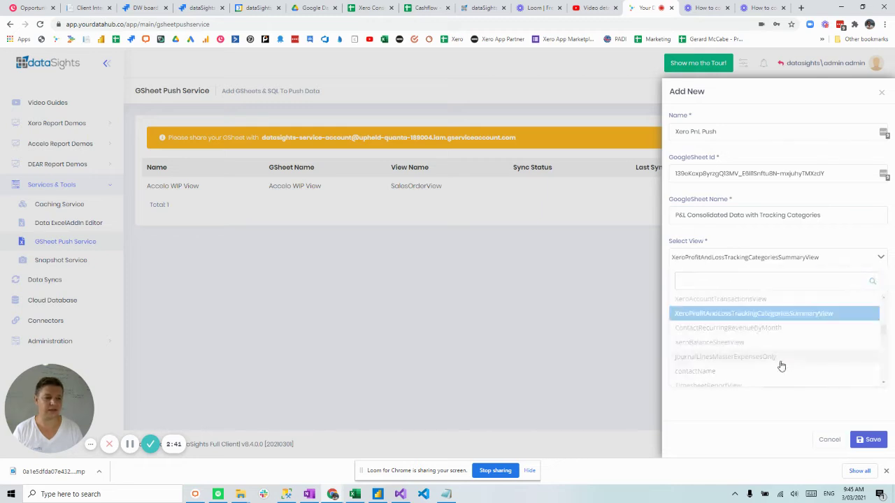
Save the new Xero PnL Push entry
{"action": "left_click", "coordinate": [868, 439]}
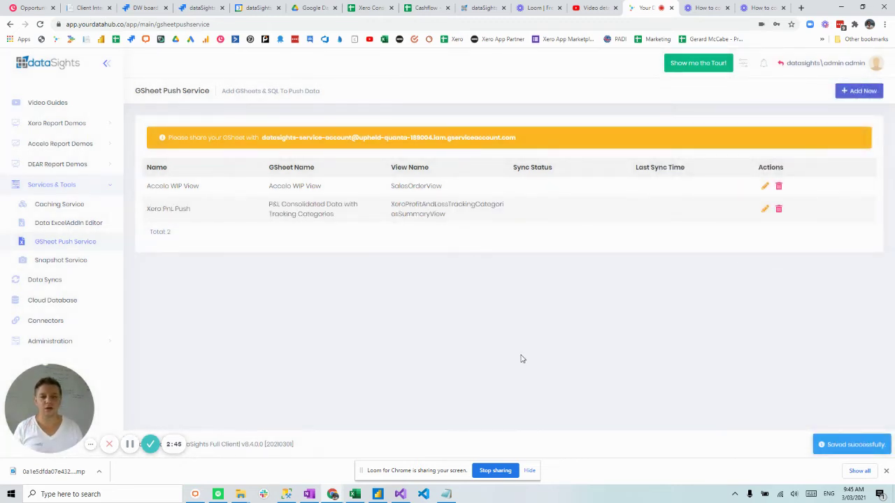